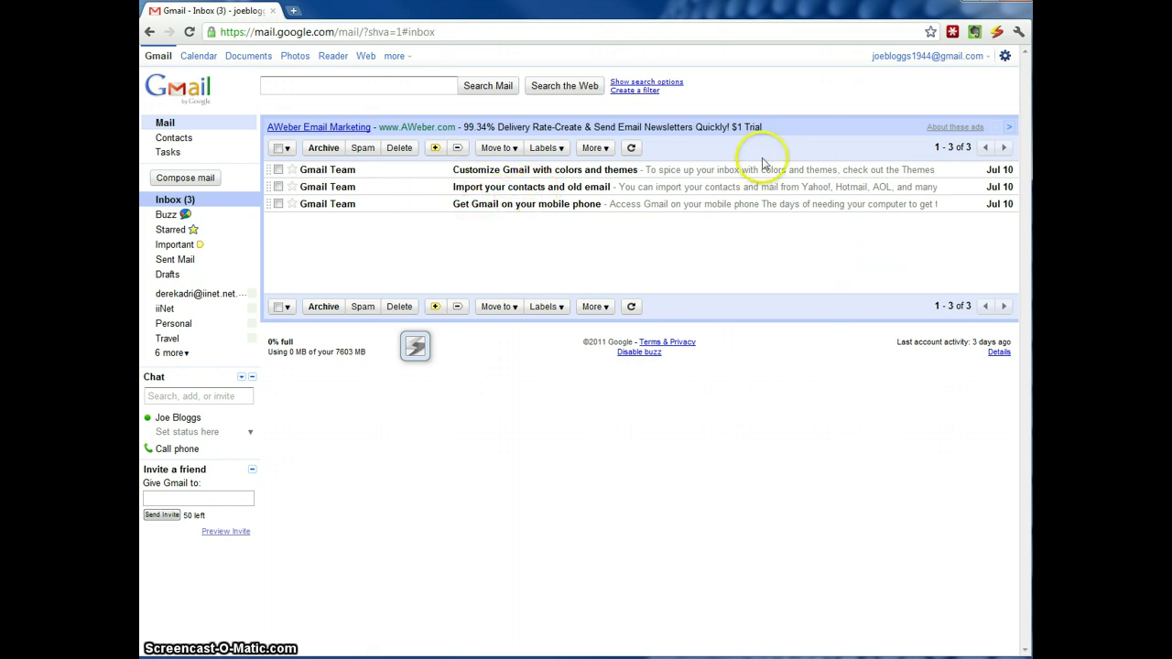
Open Gmail's Mail settings at the Accounts and Import tab, ready to add a POP3 account.
{"action": "left_click", "coordinate": [1005, 57]}
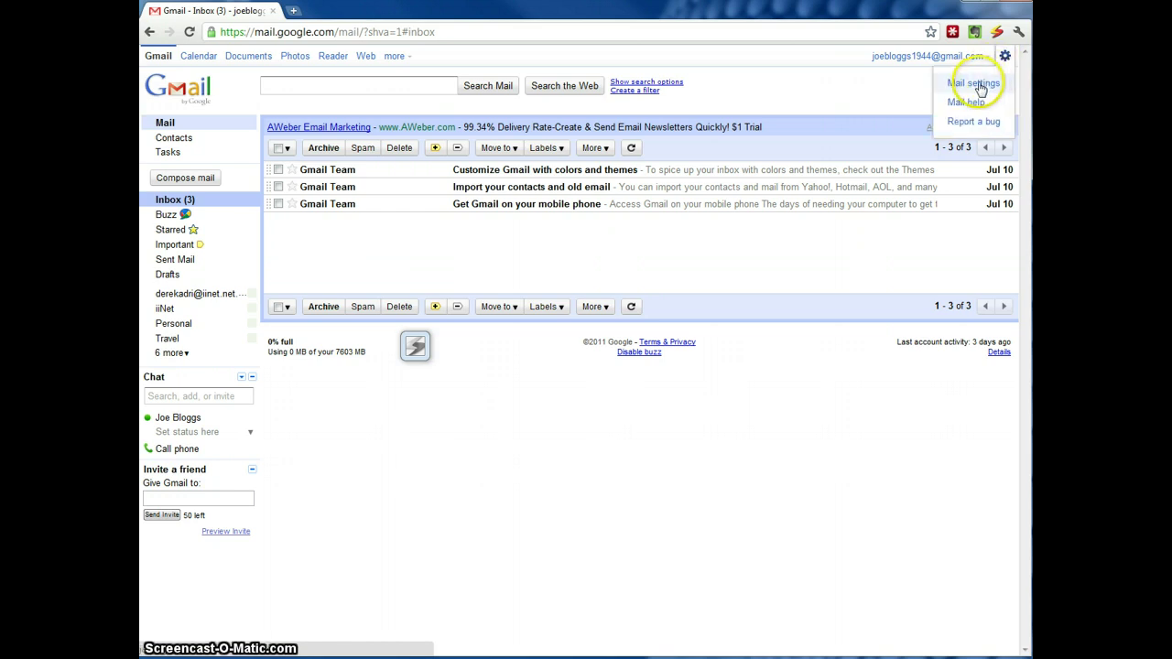
{"action": "left_click", "coordinate": [976, 83]}
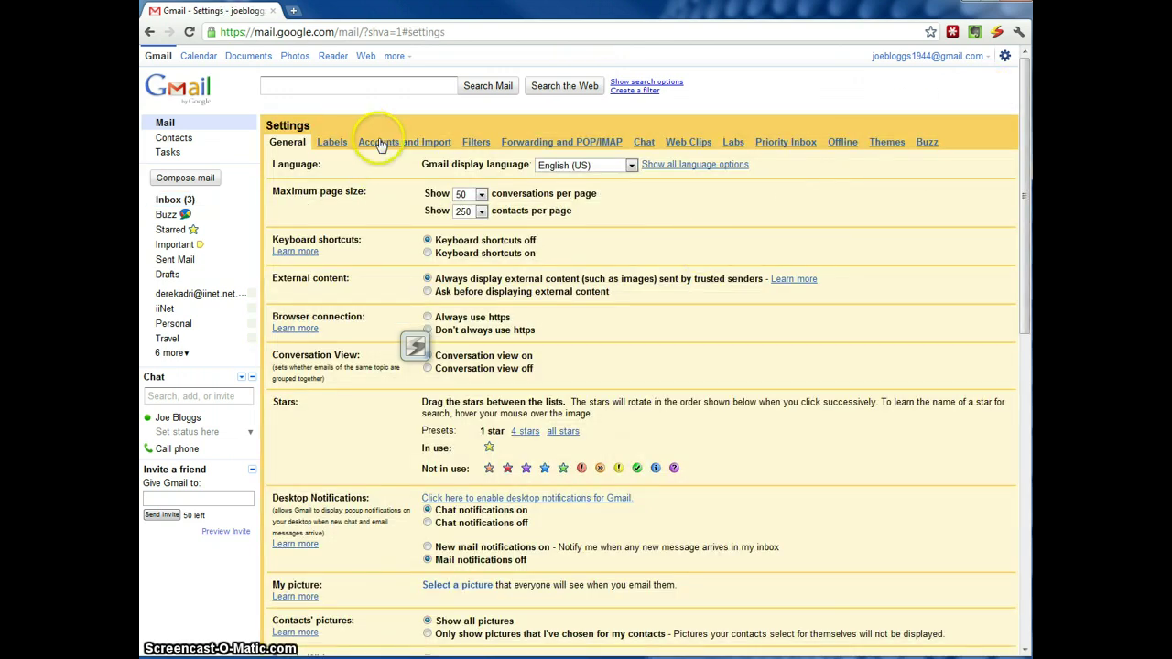
{"action": "left_click", "coordinate": [381, 145]}
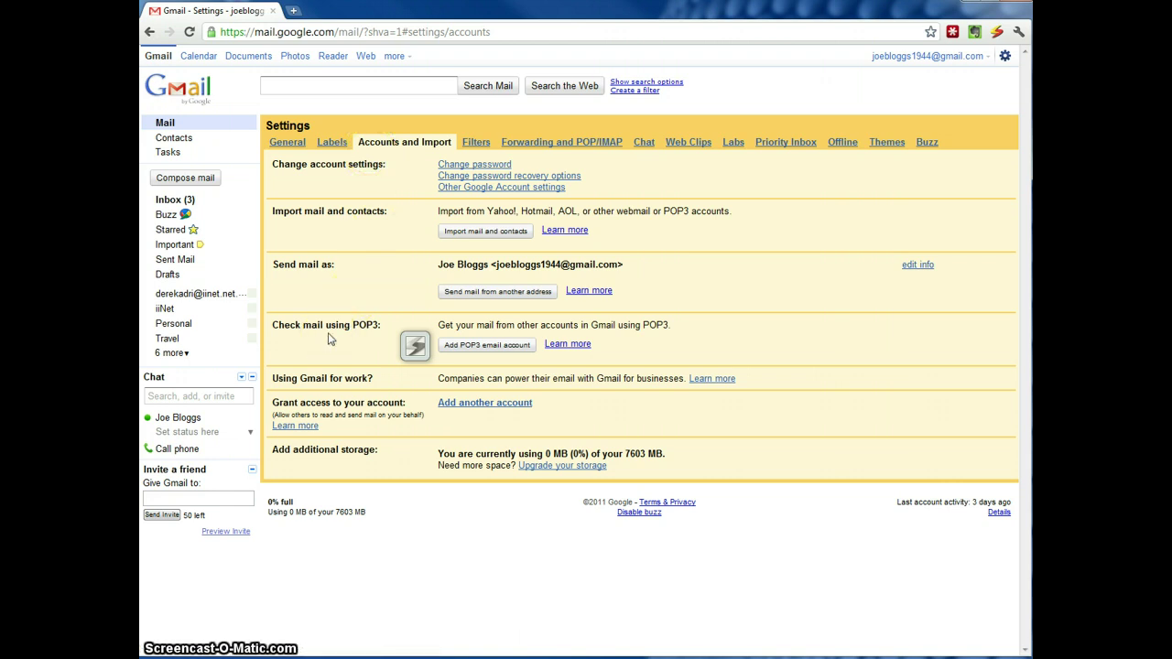
{"action": "left_click", "coordinate": [248, 543]}
{"action": "left_click", "coordinate": [492, 349]}
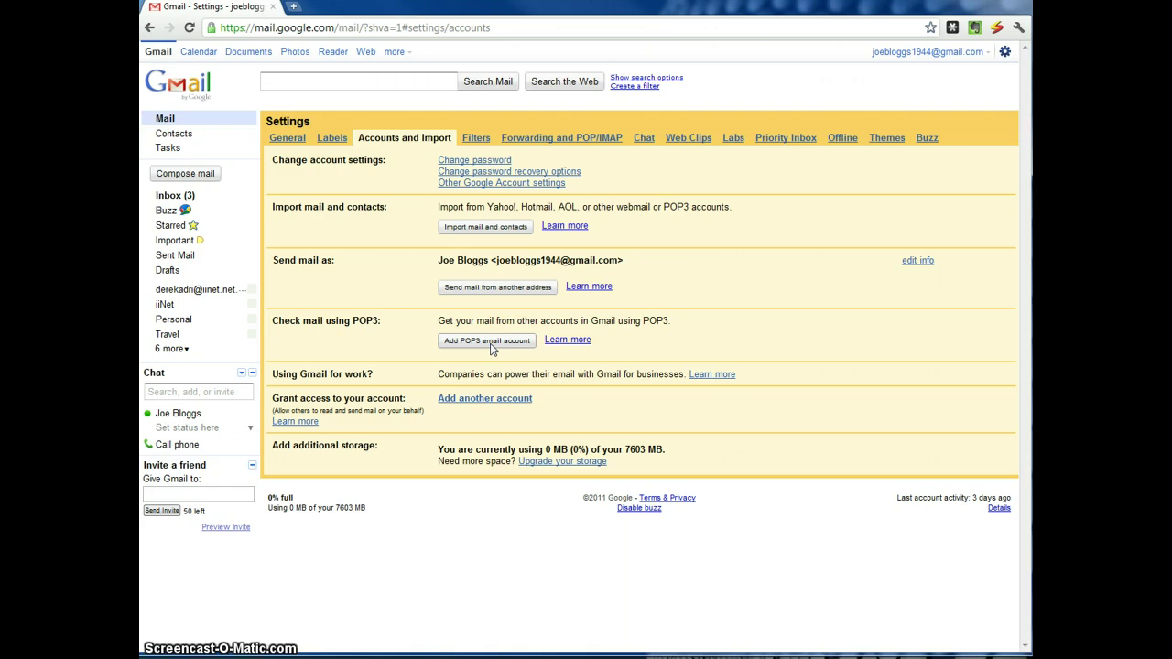
Start adding a POP3 account and enter the suggested ISP email address.
{"action": "left_click", "coordinate": [487, 340]}
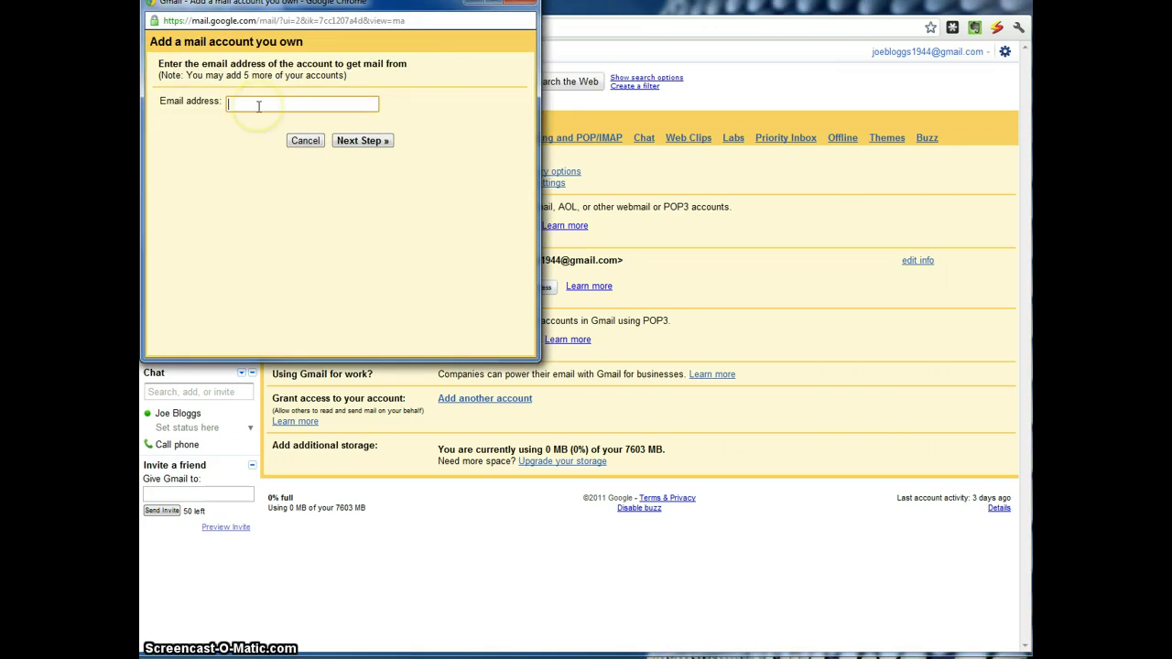
{"action": "type", "text": "d"}
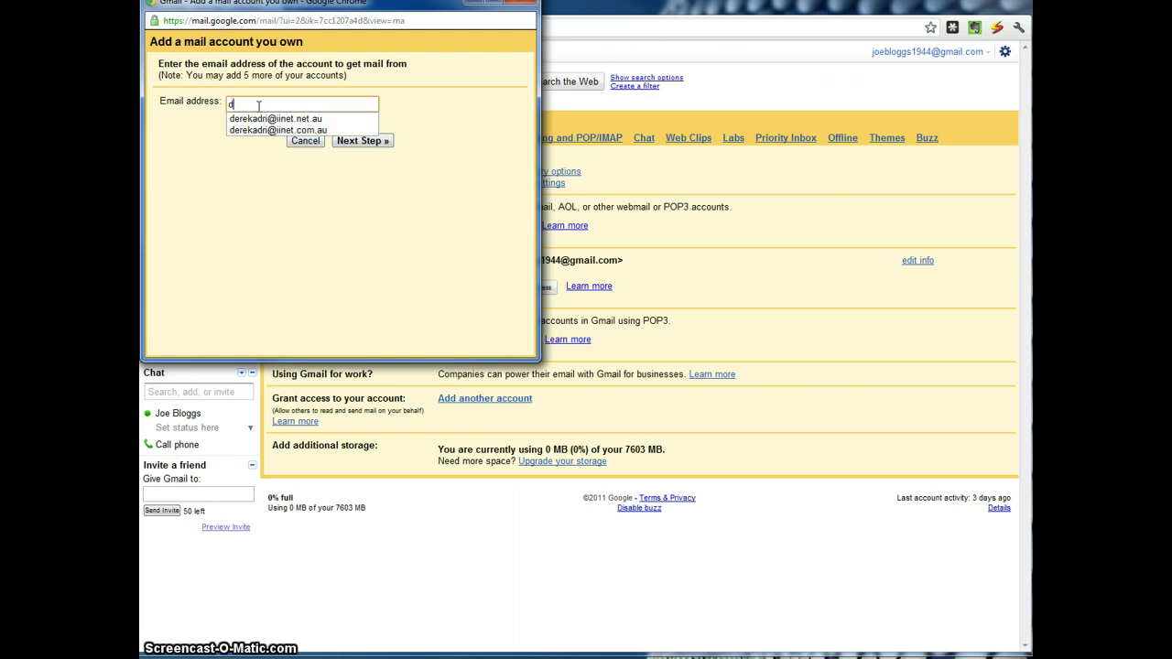
{"action": "key", "text": "Down"}
{"action": "key", "text": "Return"}
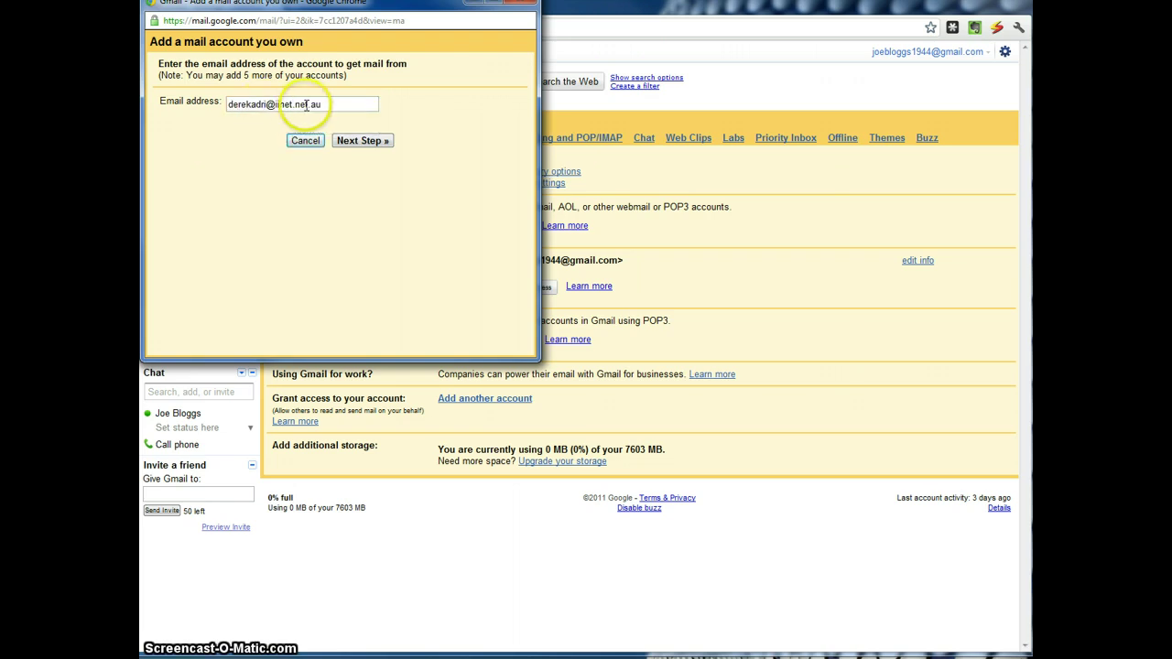
Continue to server settings and set the username to the full ISP email address.
{"action": "left_click", "coordinate": [378, 142]}
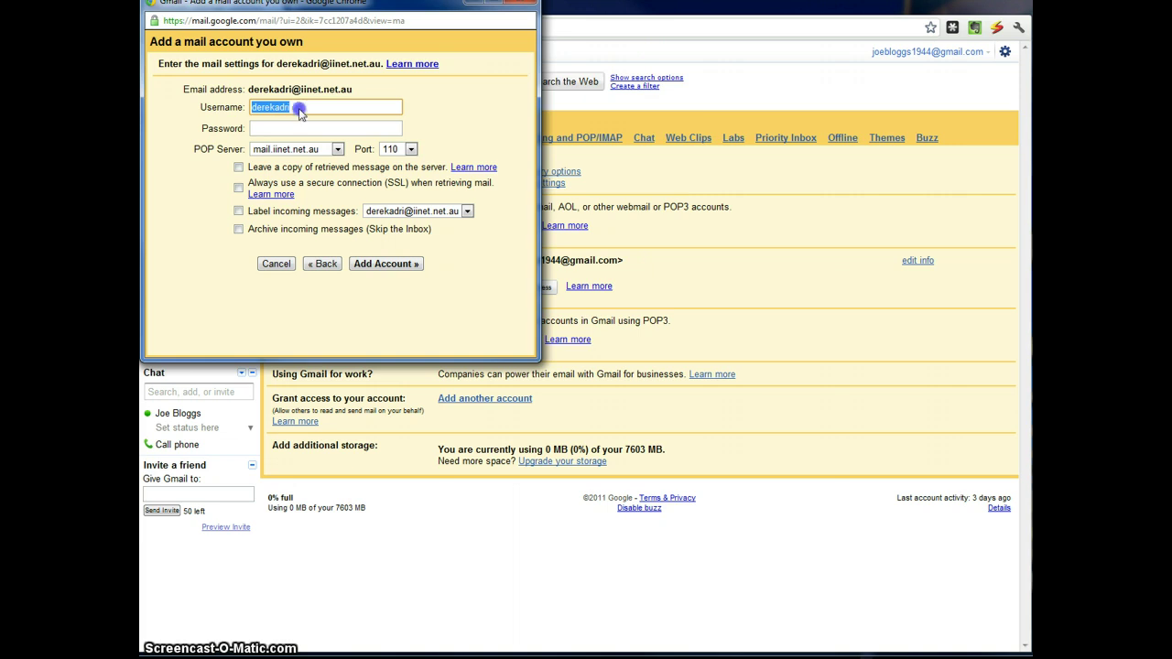
{"action": "left_click", "coordinate": [298, 108]}
{"action": "key", "text": "Down"}
{"action": "key", "text": "Tab"}
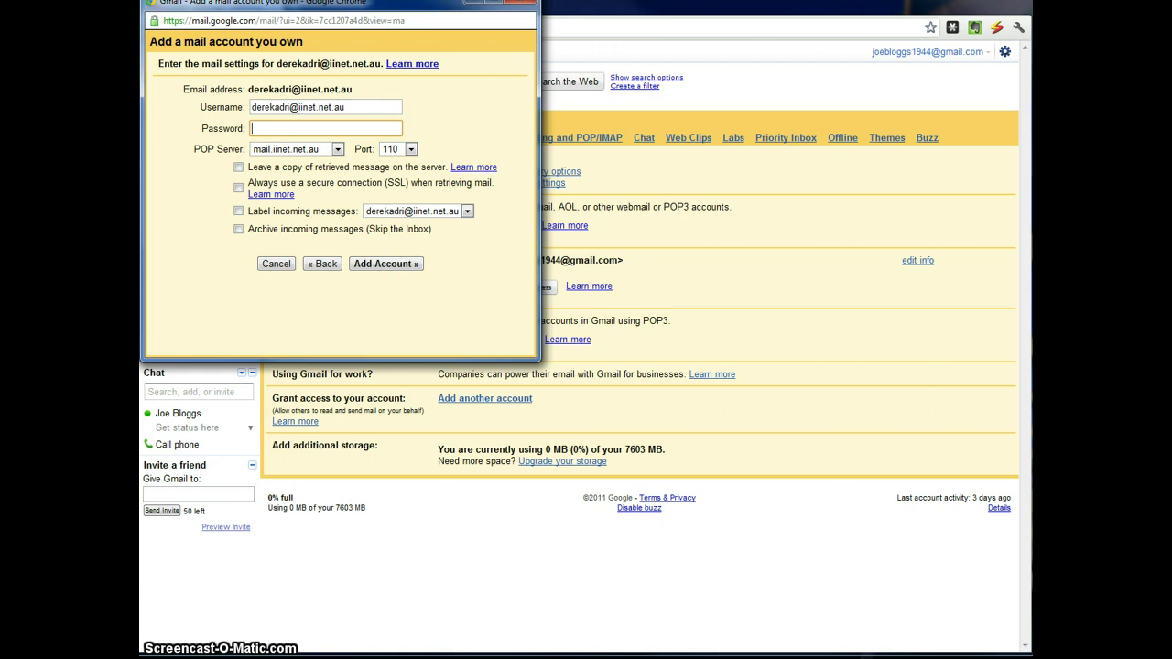
Paste the account password and tick leaving copies of retrieved mail on the server.
{"action": "key", "text": "alt+Tab"}
{"action": "left_click", "coordinate": [272, 127]}
{"action": "key", "text": "ctrl+v"}
{"action": "left_click", "coordinate": [274, 107]}
{"action": "left_click", "coordinate": [238, 168]}
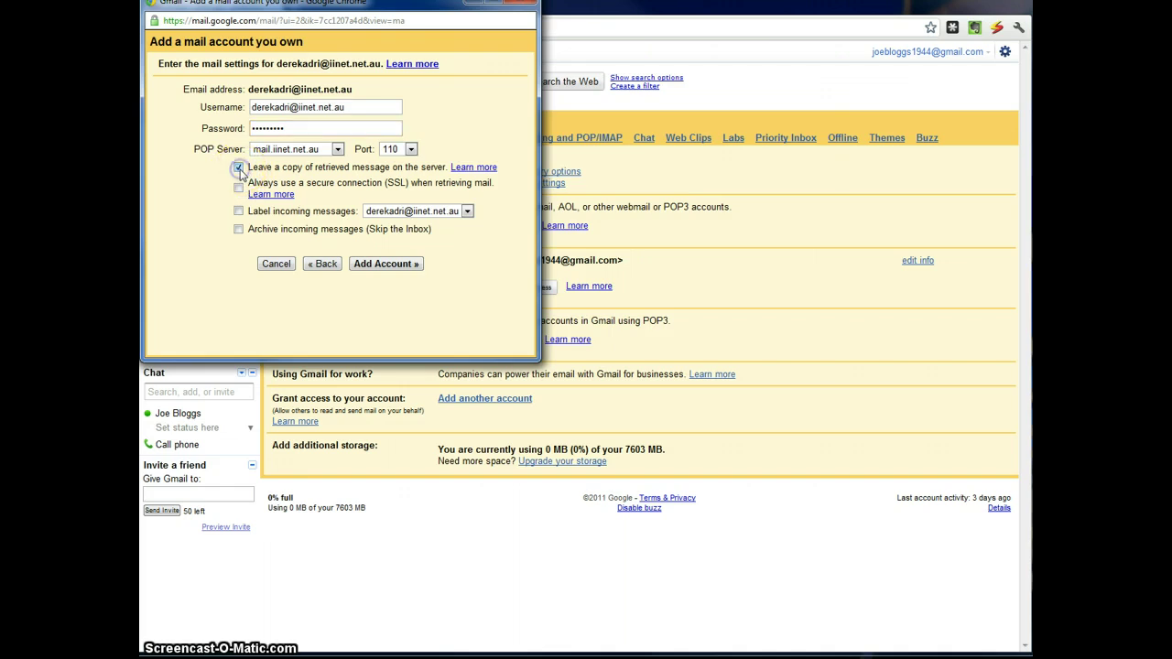
Untick server copies, enable labelling, and try creating label 'iiNet', which already exists.
{"action": "left_click", "coordinate": [239, 167]}
{"action": "left_click", "coordinate": [239, 211]}
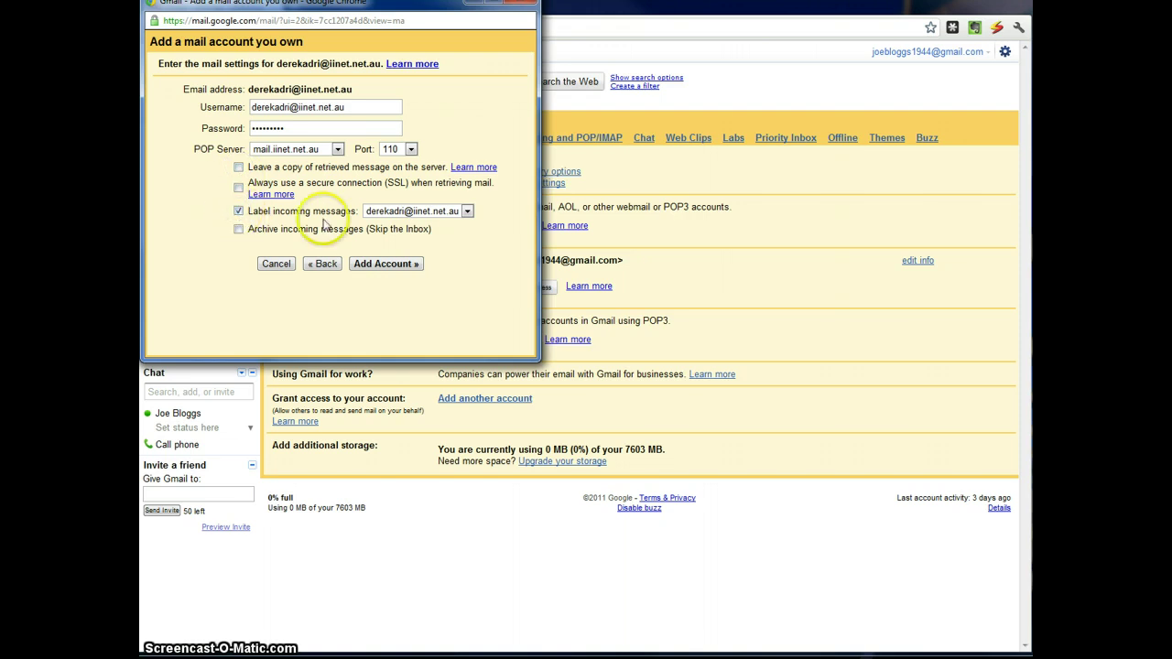
{"action": "left_click", "coordinate": [419, 211]}
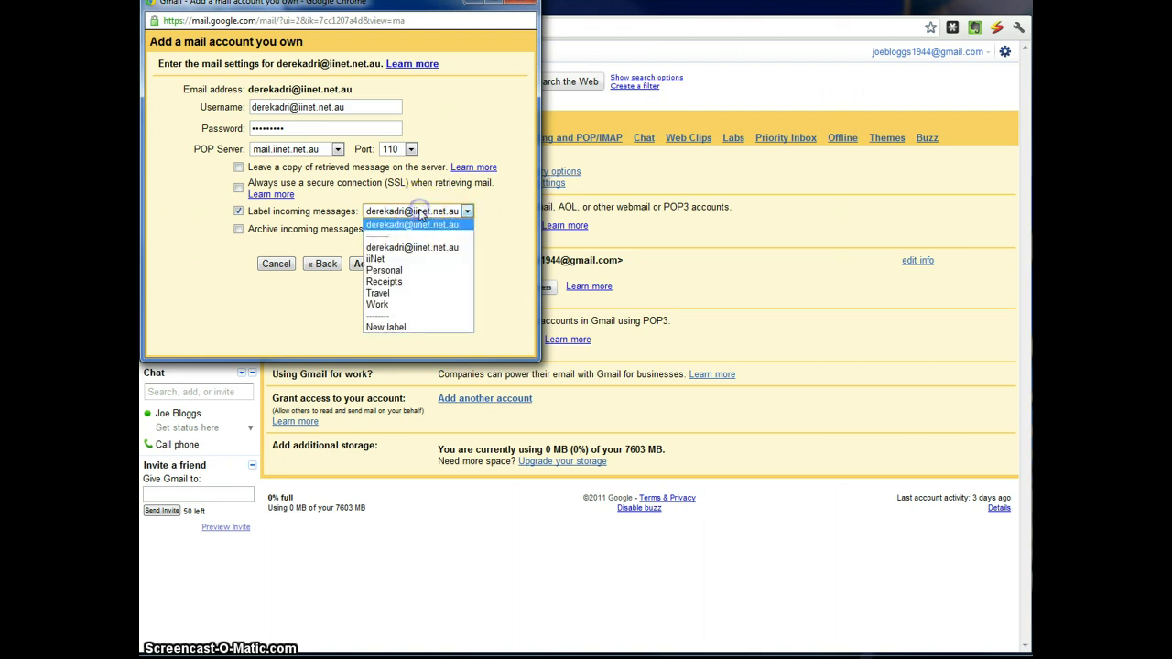
{"action": "left_click", "coordinate": [403, 327]}
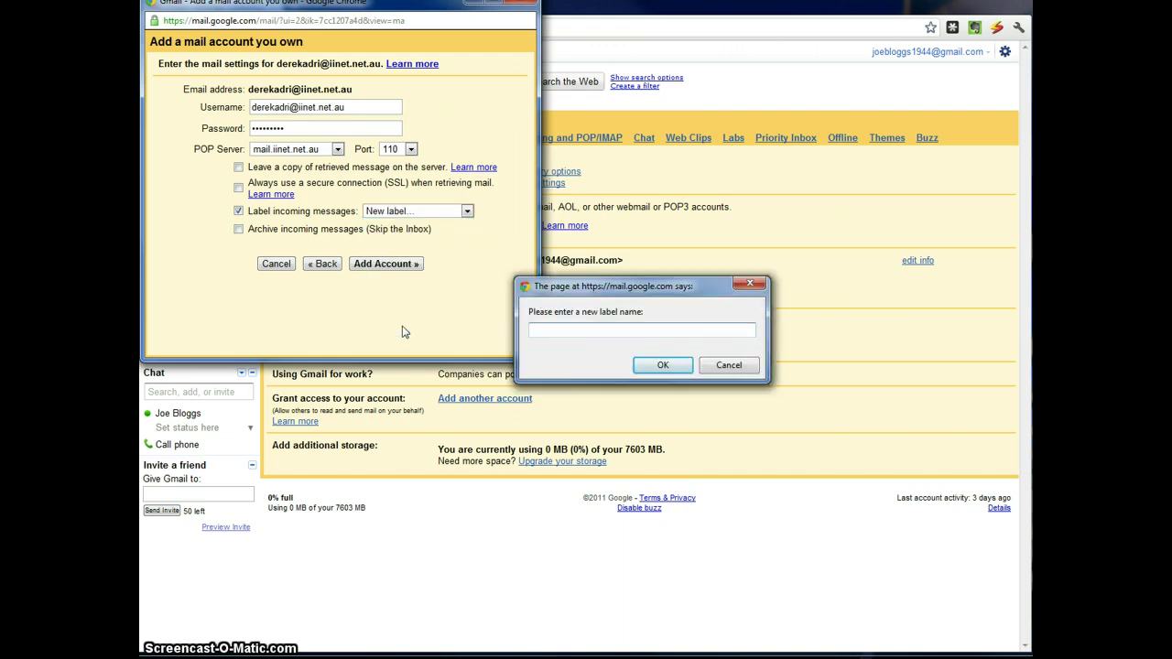
{"action": "type", "text": "iiNet"}
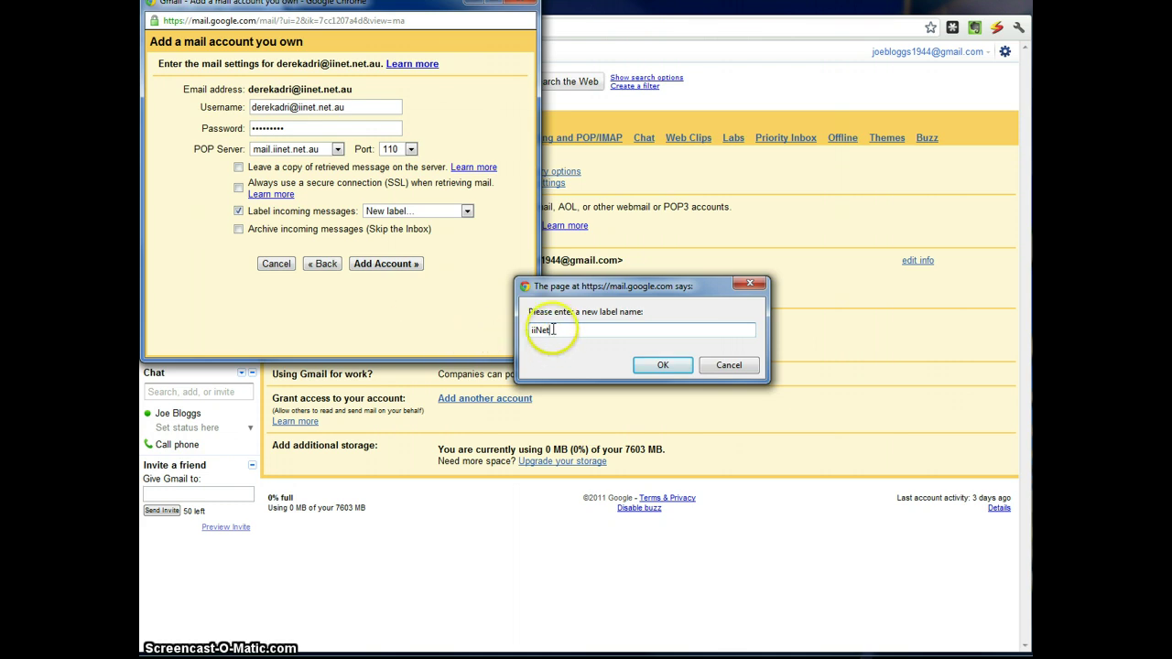
{"action": "left_click", "coordinate": [666, 368]}
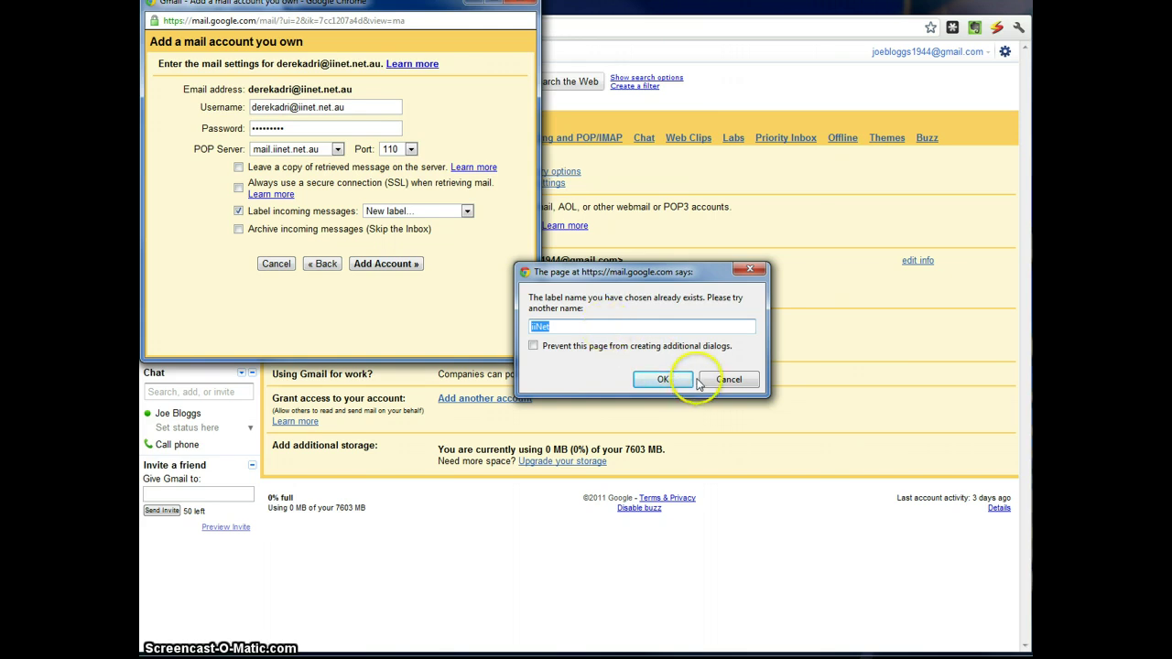
{"action": "left_click", "coordinate": [719, 379]}
Choose the existing iiNet label and add the account.
{"action": "left_click", "coordinate": [463, 218]}
{"action": "left_click", "coordinate": [412, 246]}
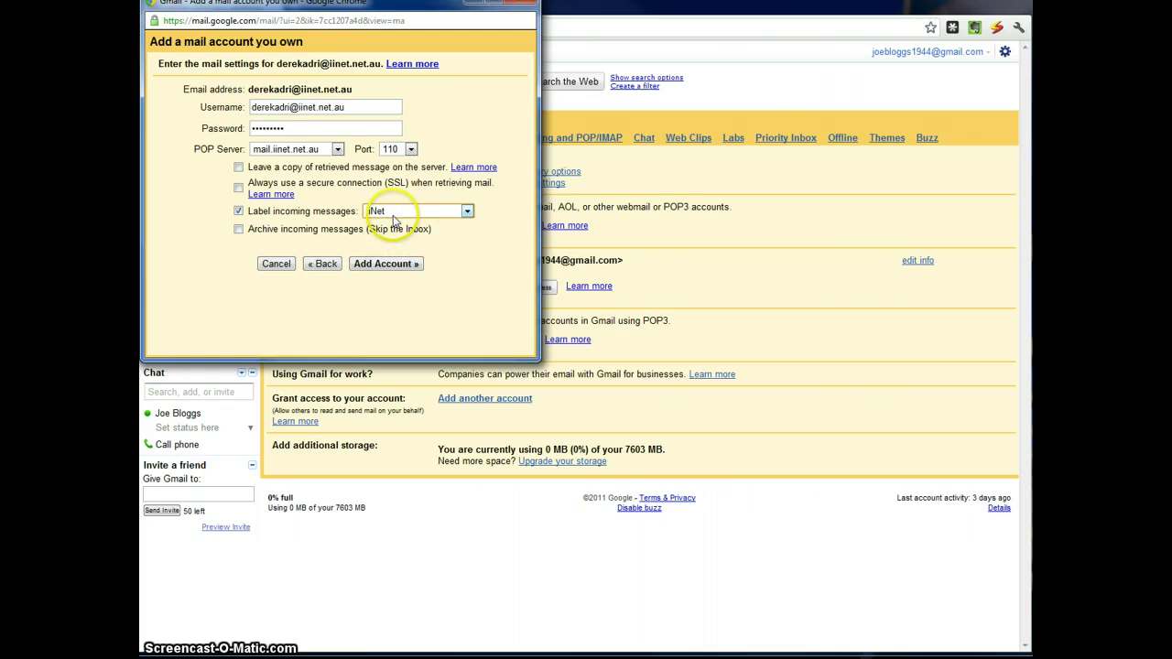
{"action": "left_click", "coordinate": [381, 264]}
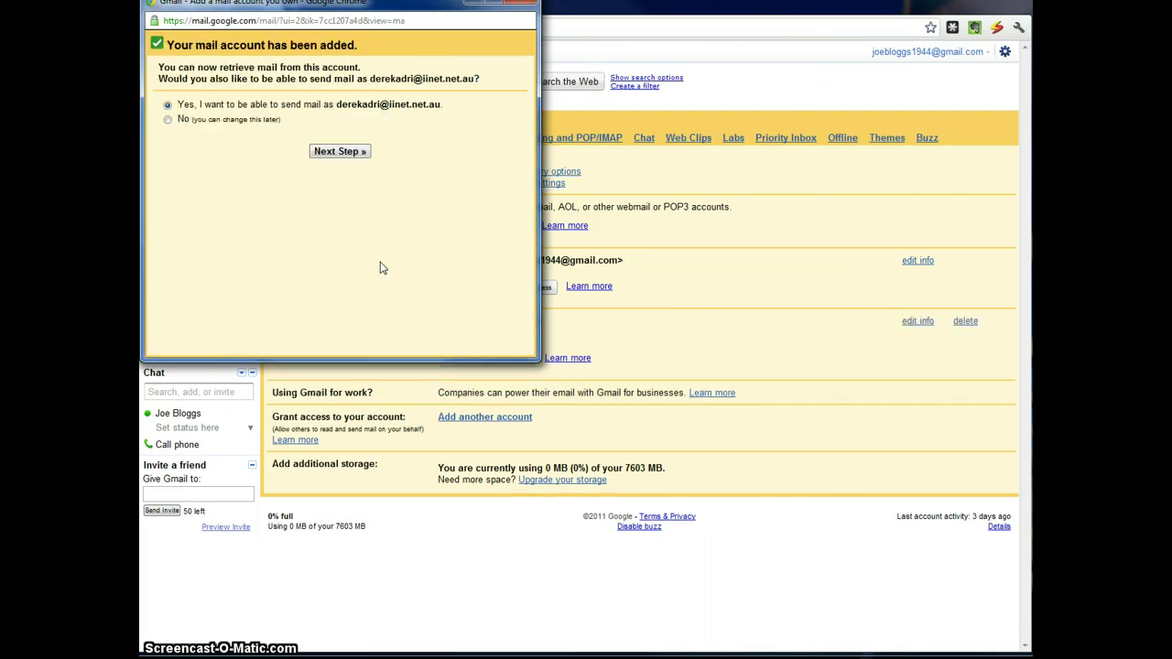
Keep 'Yes, I want to be able to send mail as' selected and continue.
{"action": "left_click", "coordinate": [380, 272]}
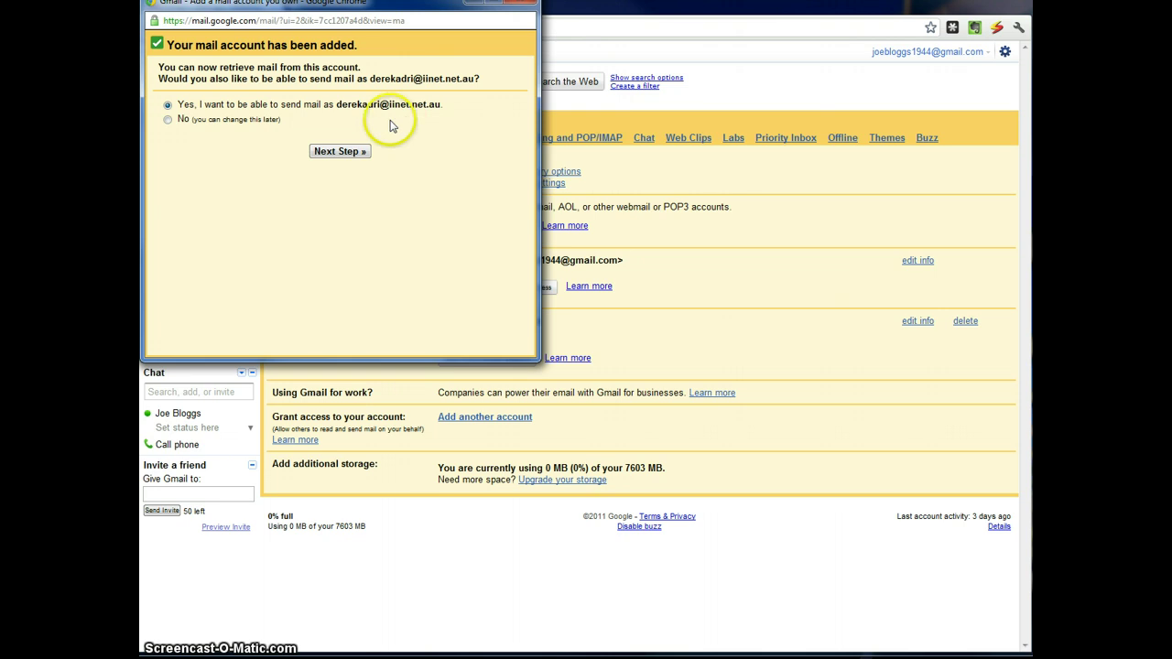
Keep the sender name and Send through Gmail, advancing to address verification.
{"action": "left_click", "coordinate": [340, 151]}
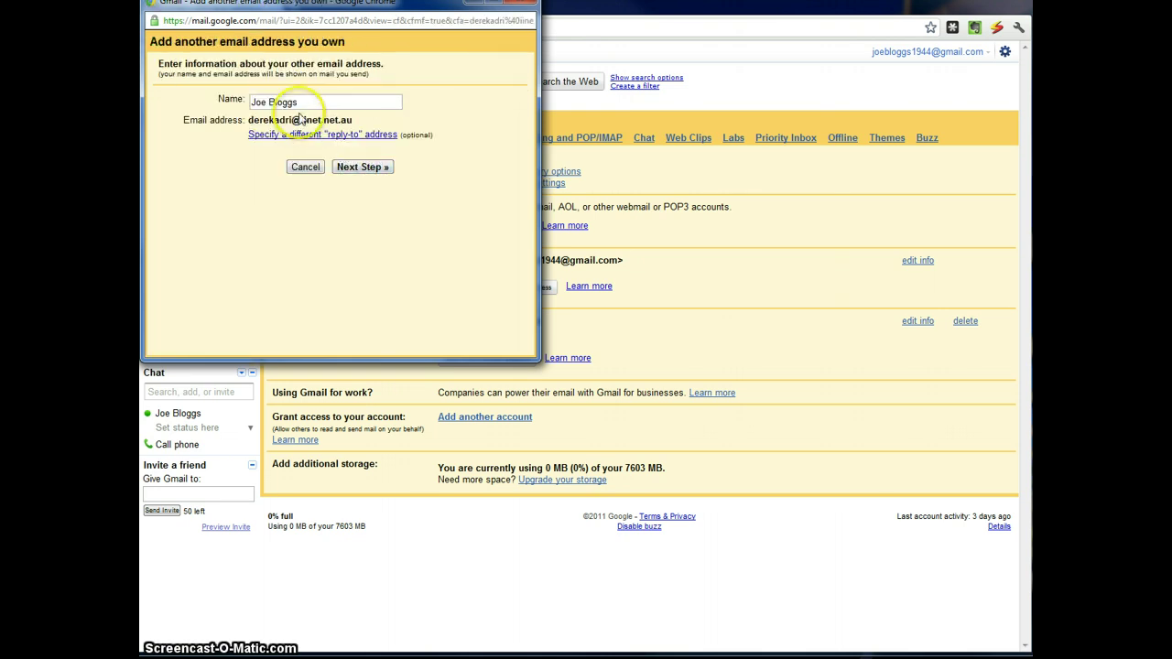
{"action": "left_click", "coordinate": [323, 100]}
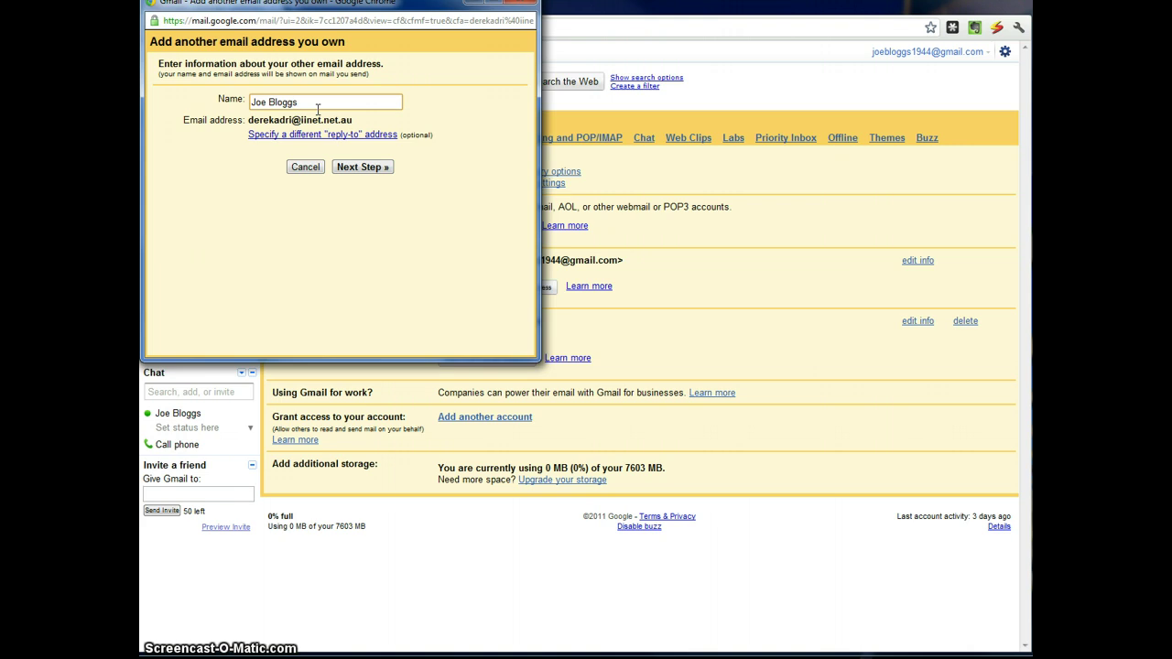
{"action": "left_click", "coordinate": [311, 105]}
{"action": "left_click", "coordinate": [373, 169]}
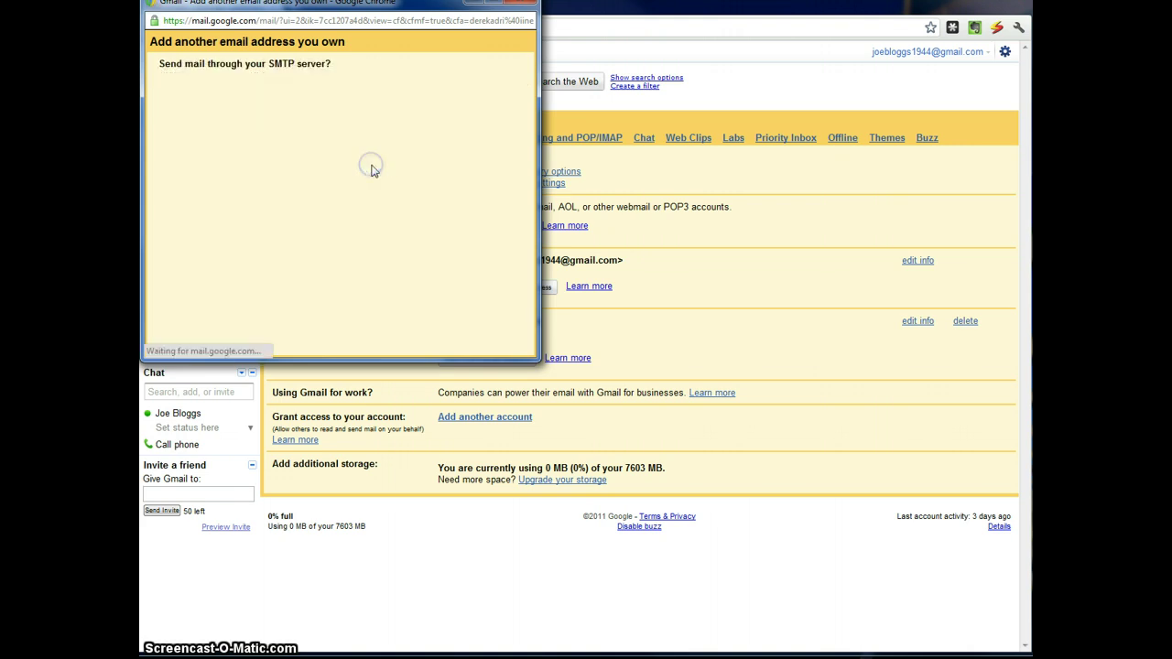
{"action": "left_click", "coordinate": [360, 165]}
{"action": "left_click", "coordinate": [251, 121]}
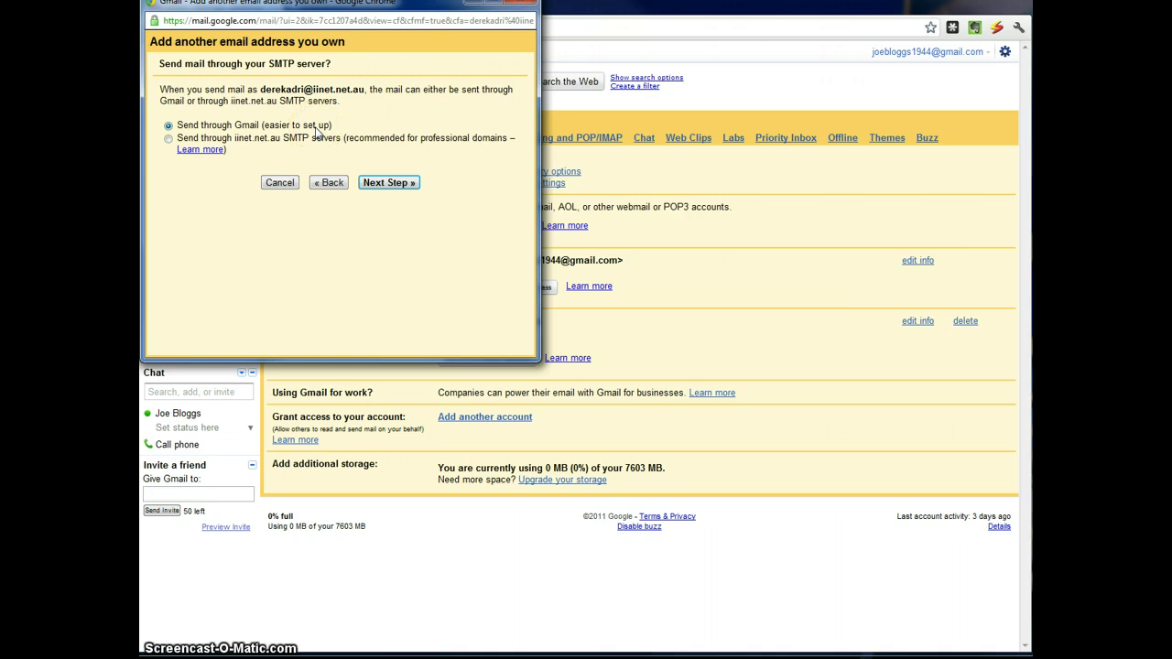
{"action": "left_click", "coordinate": [389, 182]}
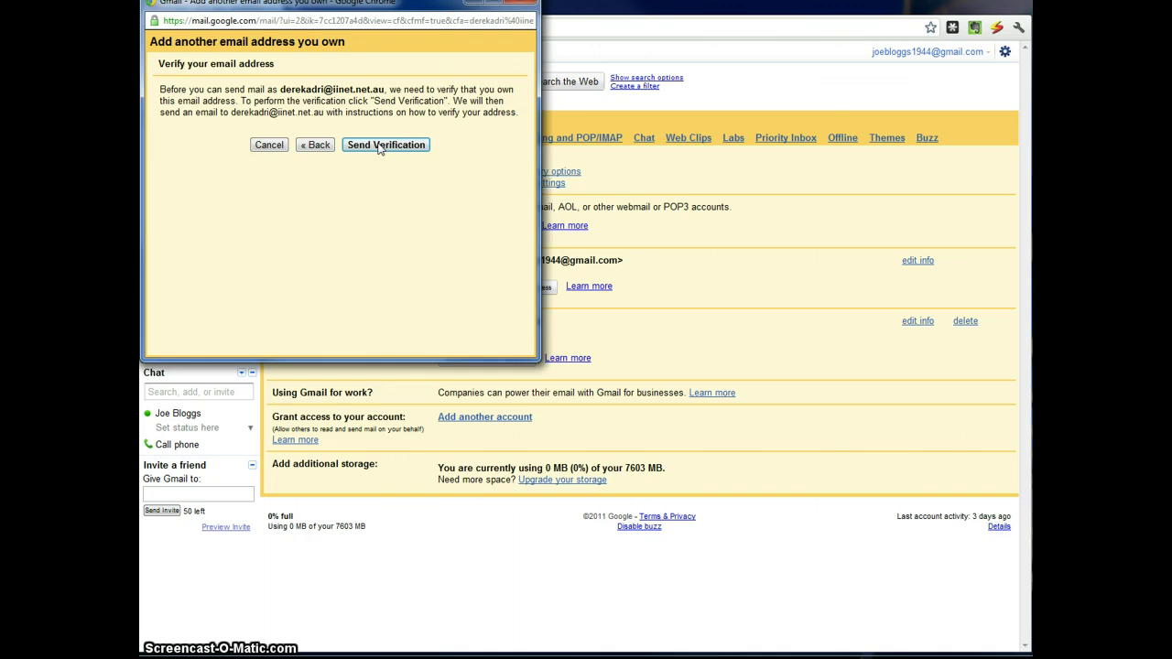
Send the verification email to the ISP address.
{"action": "left_click", "coordinate": [383, 145]}
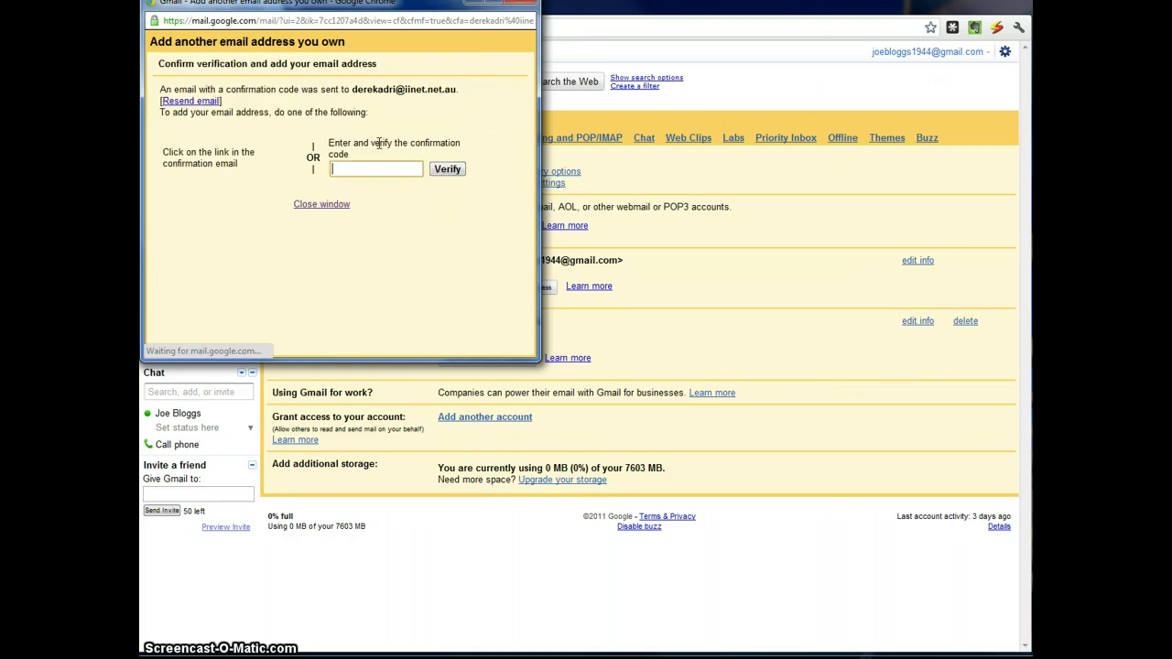